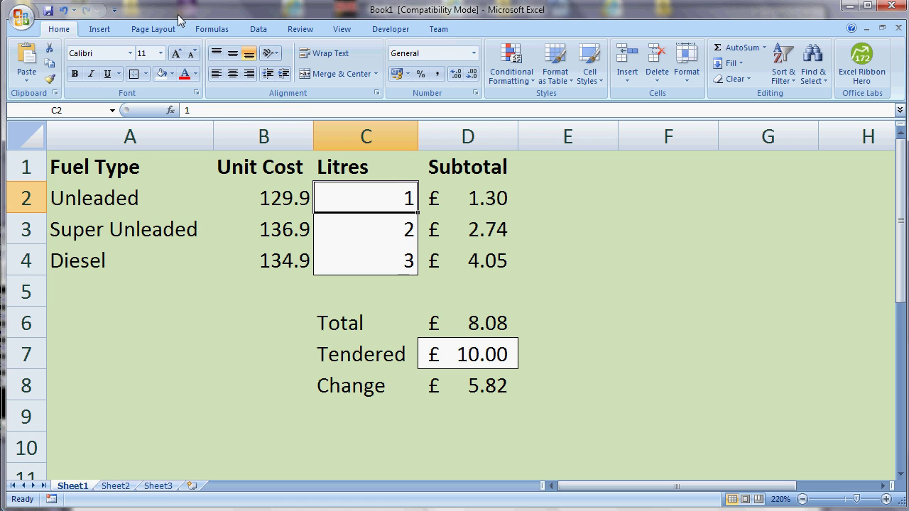
# Step: Open the Office button menu over the fuel sales sheet
pyautogui.click(21, 16)
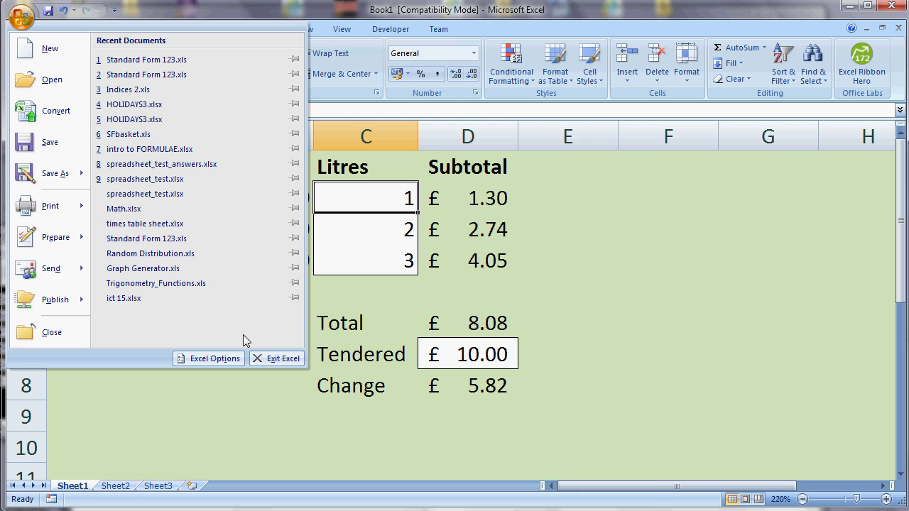
# Step: In Excel Options, leave 'Show Developer tab in the Ribbon' checked and confirm with OK
pyautogui.click(213, 358)
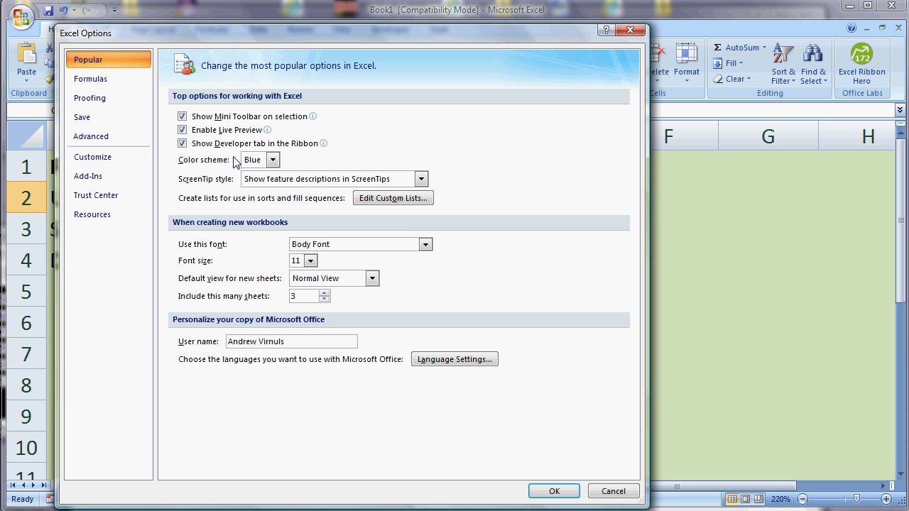
pyautogui.click(183, 145)
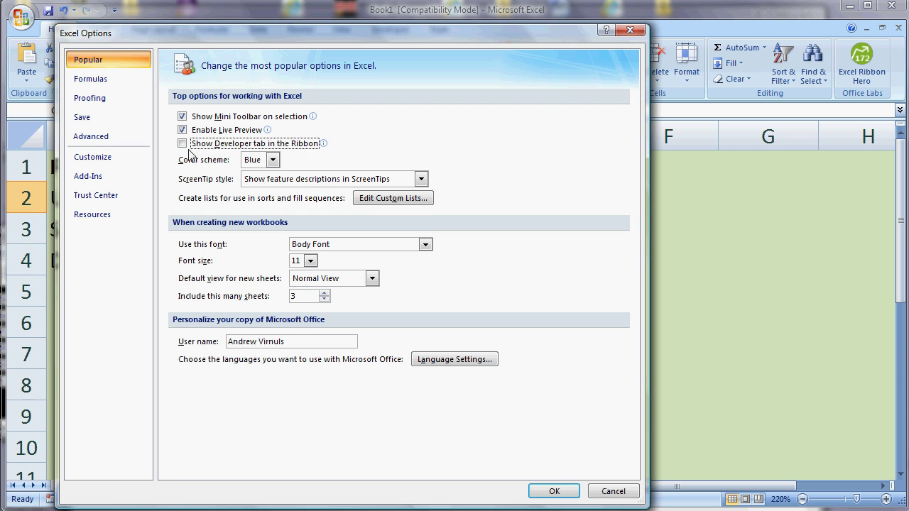
pyautogui.click(182, 144)
pyautogui.click(549, 490)
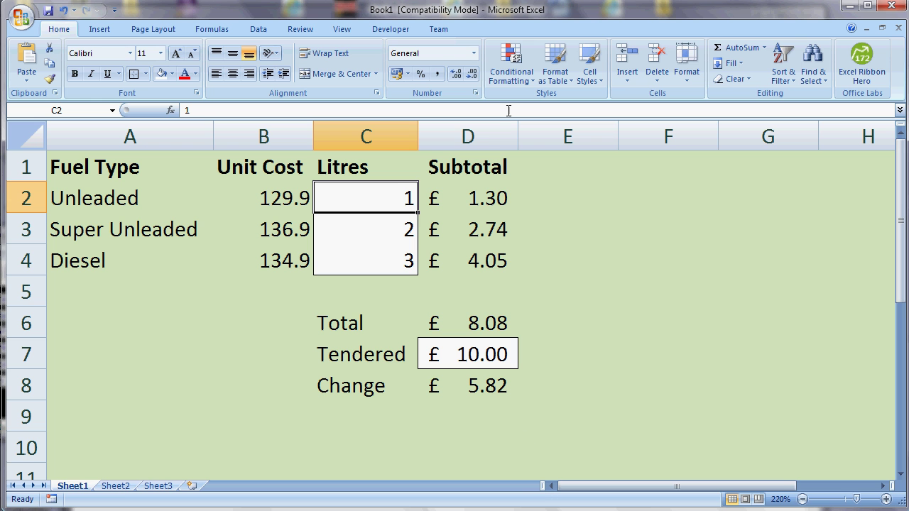
# Step: Start recording a macro named next_customer from the Developer tab
pyautogui.click(391, 29)
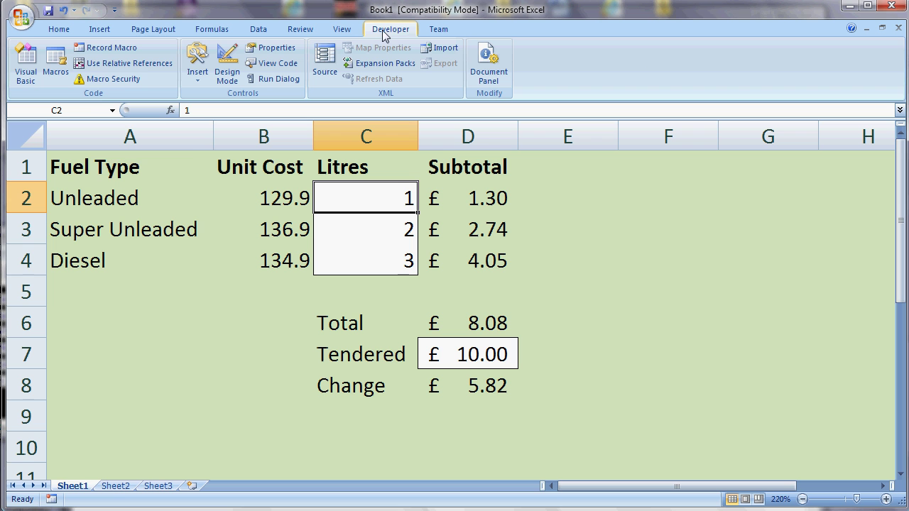
pyautogui.click(102, 48)
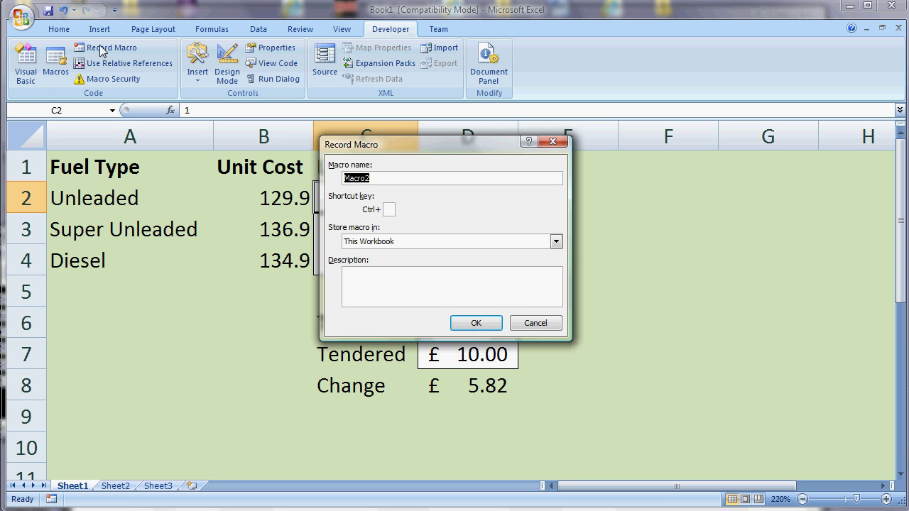
pyautogui.write('next_customer')
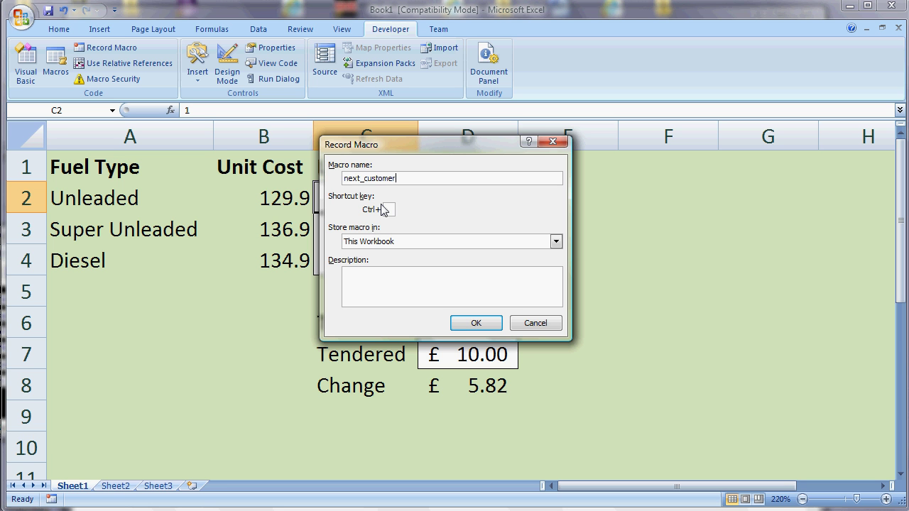
pyautogui.click(473, 325)
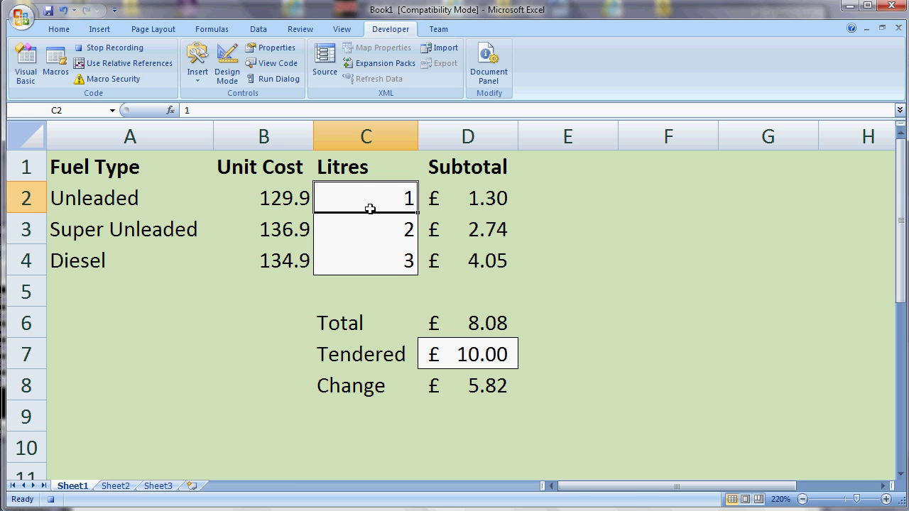
# Step: Record clearing Litres C2:C4 and Tendered D7, reselect C2, then stop recording
pyautogui.moveTo(371, 203); pyautogui.dragTo(369, 257)
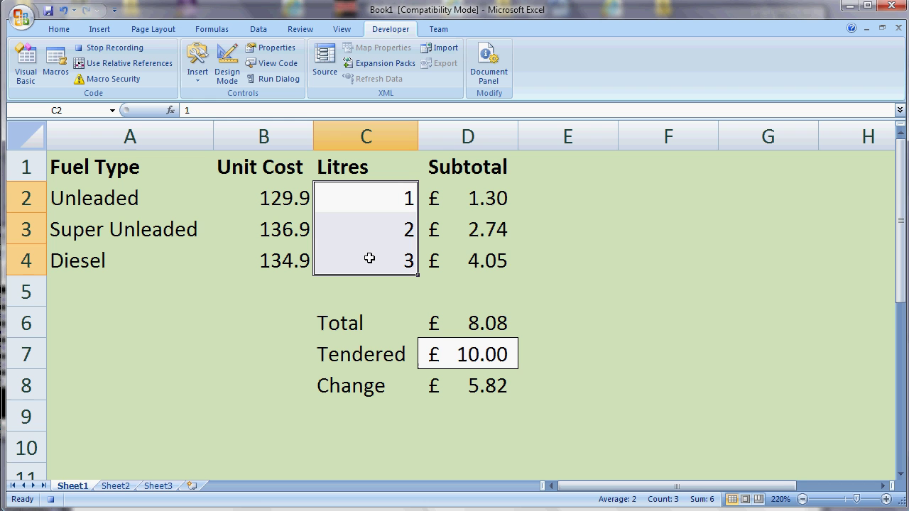
pyautogui.press('Delete')
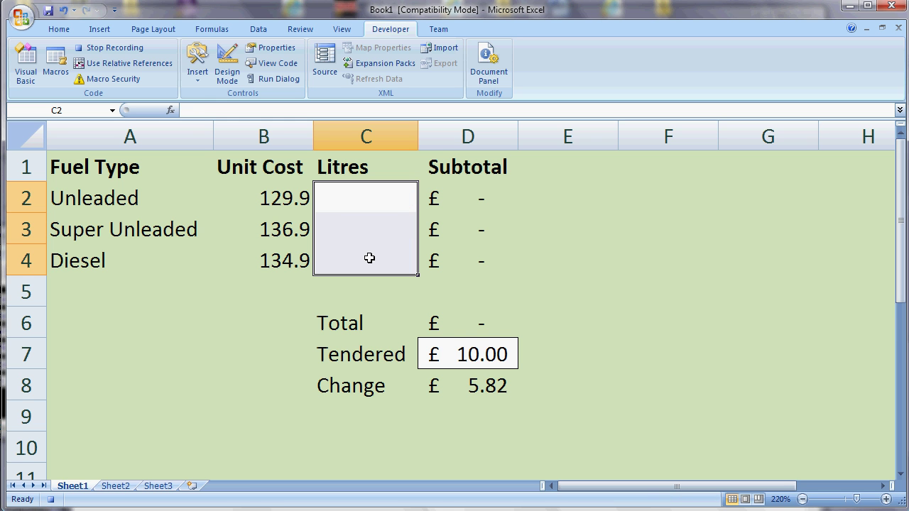
pyautogui.click(455, 355)
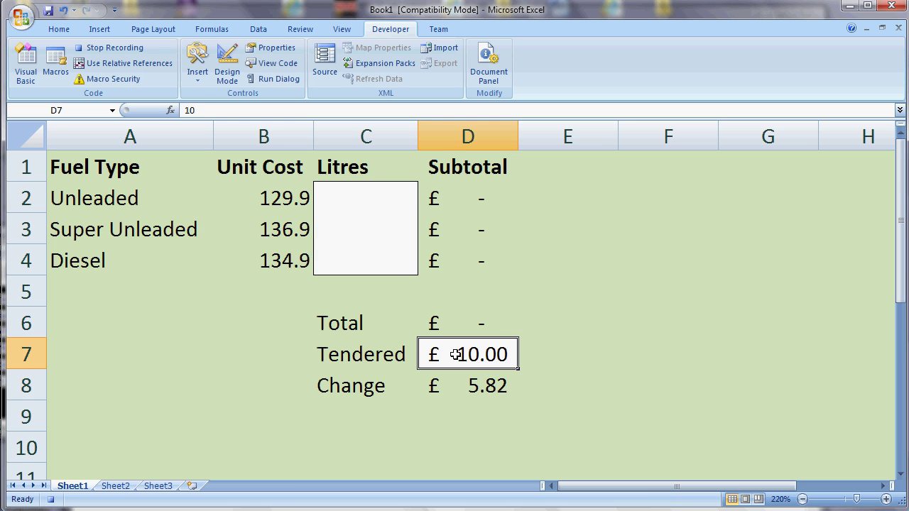
pyautogui.press('Delete')
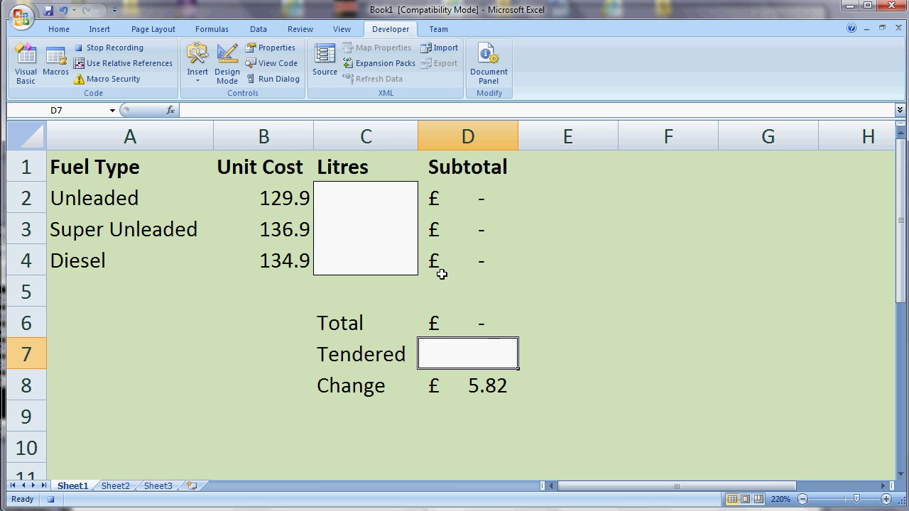
pyautogui.click(352, 198)
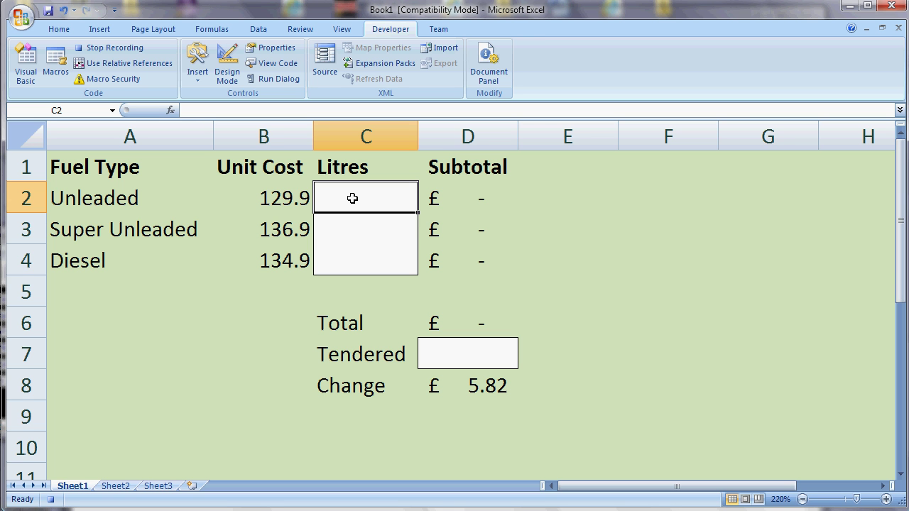
pyautogui.click(133, 47)
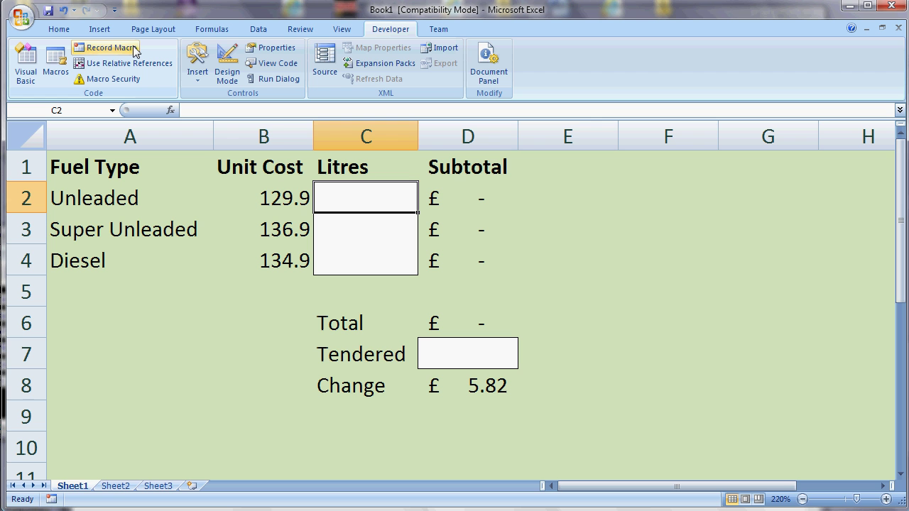
pyautogui.click(61, 61)
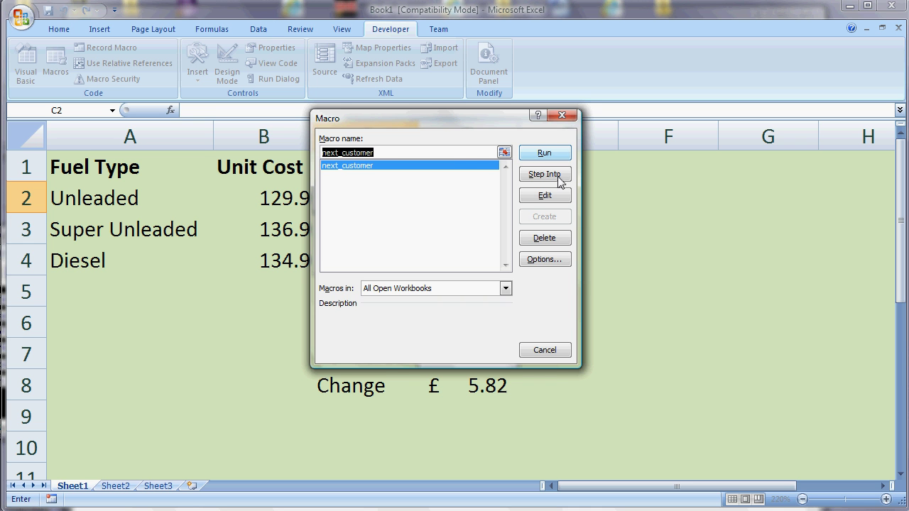
pyautogui.click(551, 349)
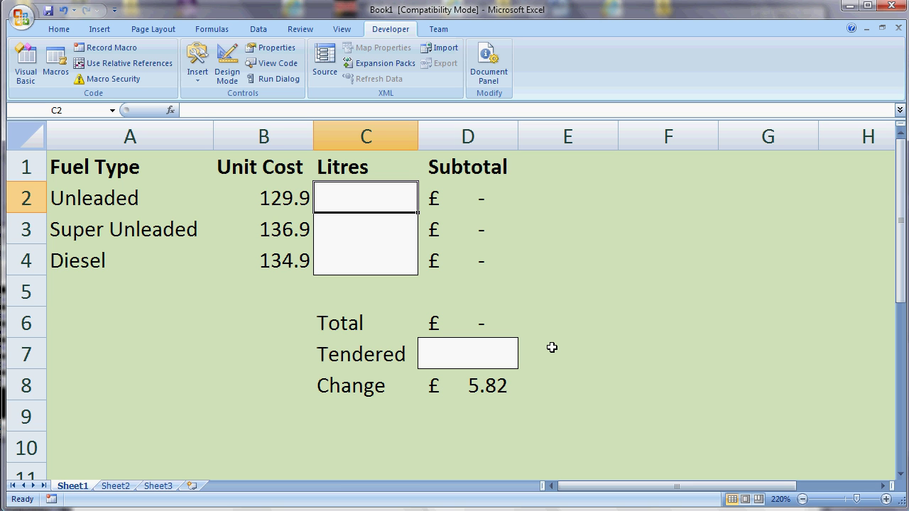
# Step: Draw a form-control button over C9:D10 and assign it the next_customer macro
pyautogui.click(197, 71)
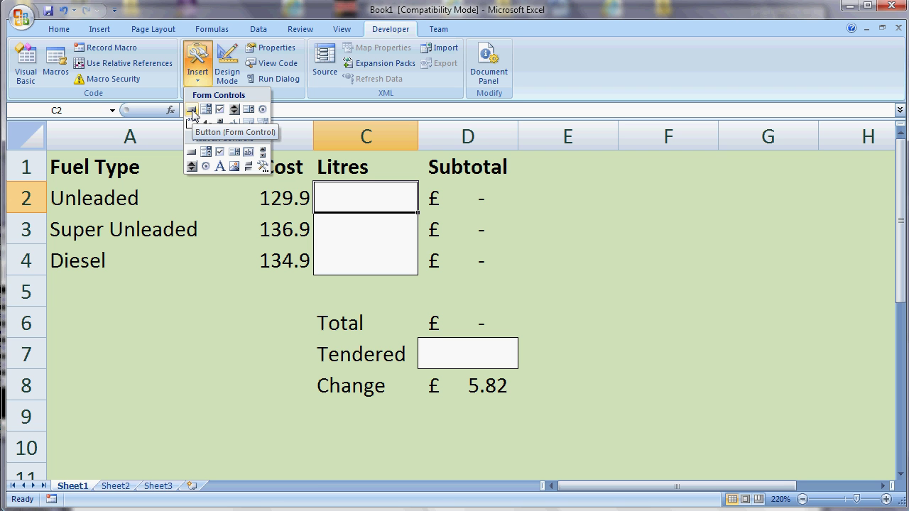
pyautogui.click(191, 111)
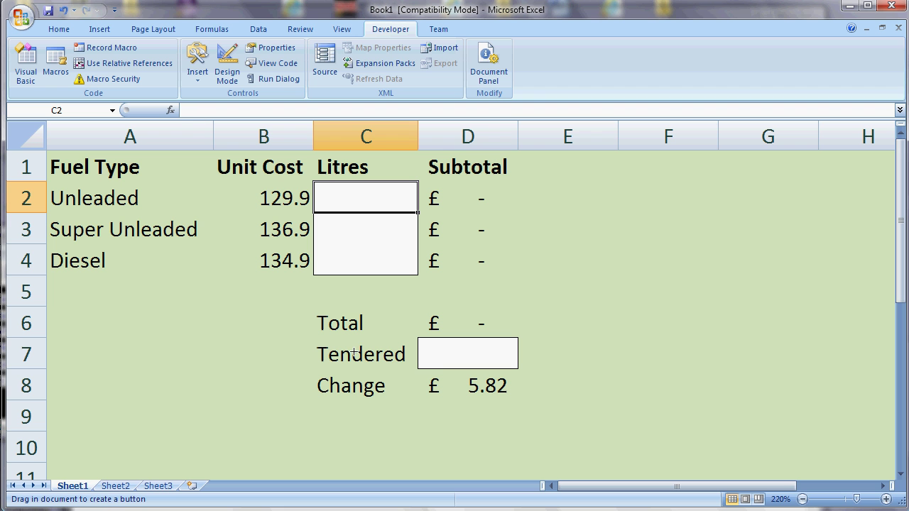
pyautogui.moveTo(320, 416); pyautogui.dragTo(521, 460)
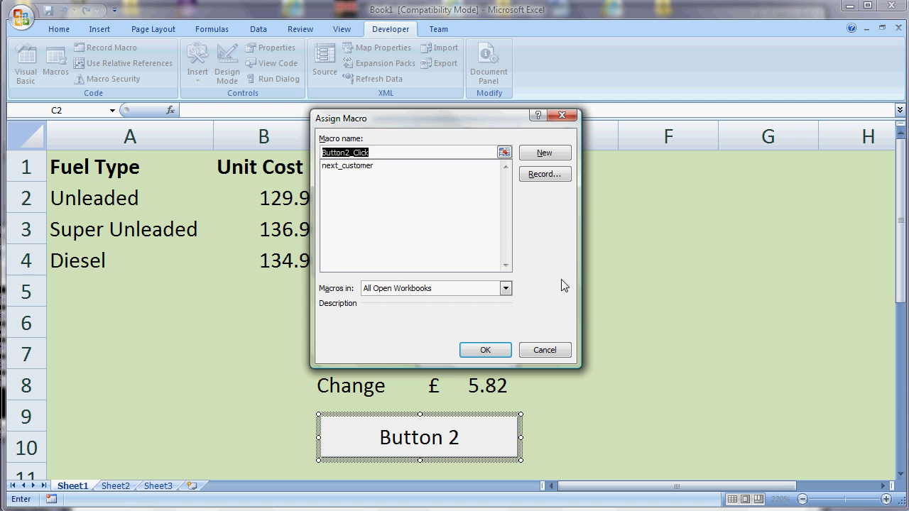
pyautogui.click(372, 167)
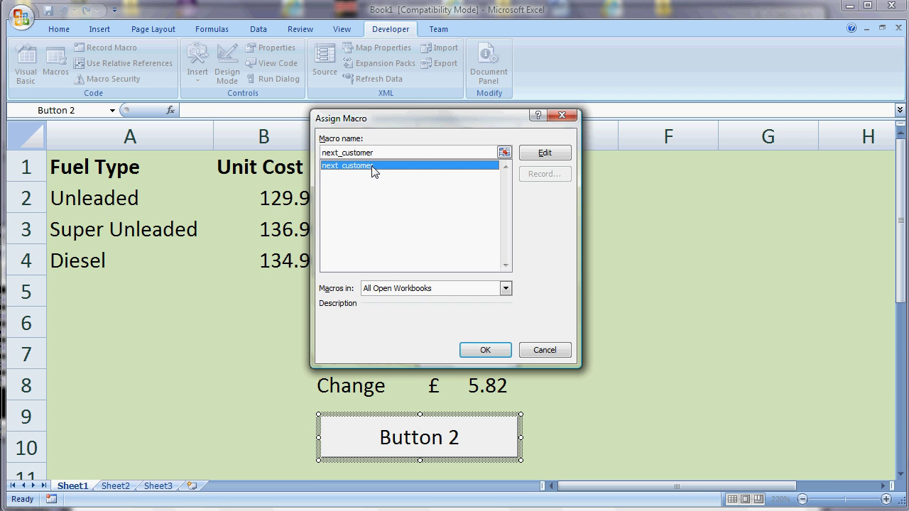
pyautogui.click(477, 349)
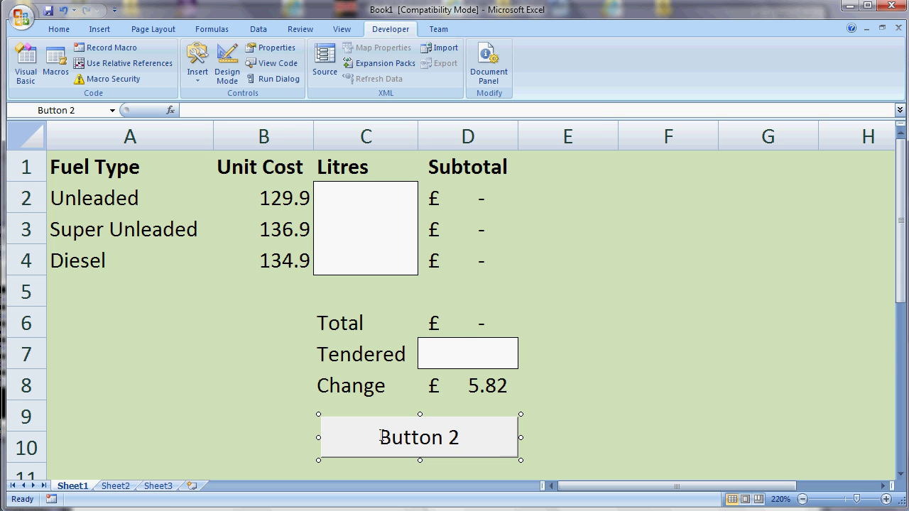
# Step: Relabel the button 'Next Customer' and enlarge it to fit the text
pyautogui.moveTo(381, 437); pyautogui.dragTo(484, 451)
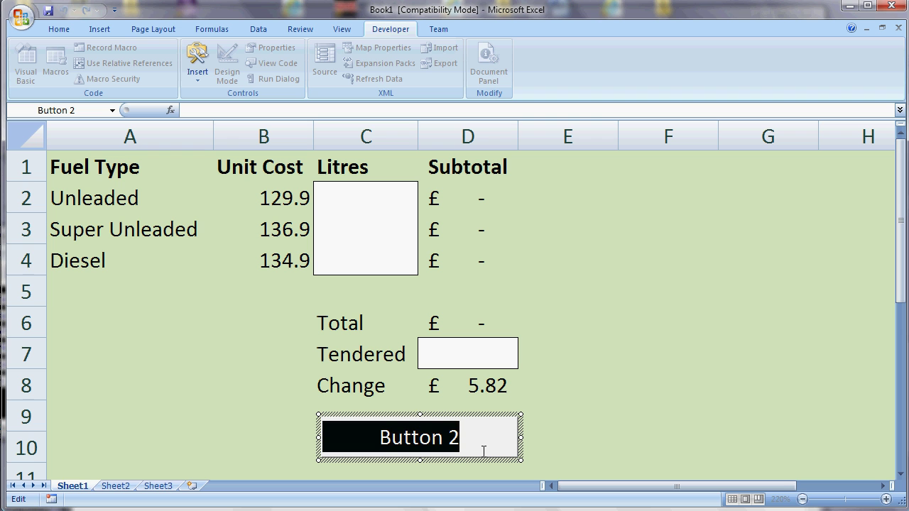
pyautogui.write('Ne')
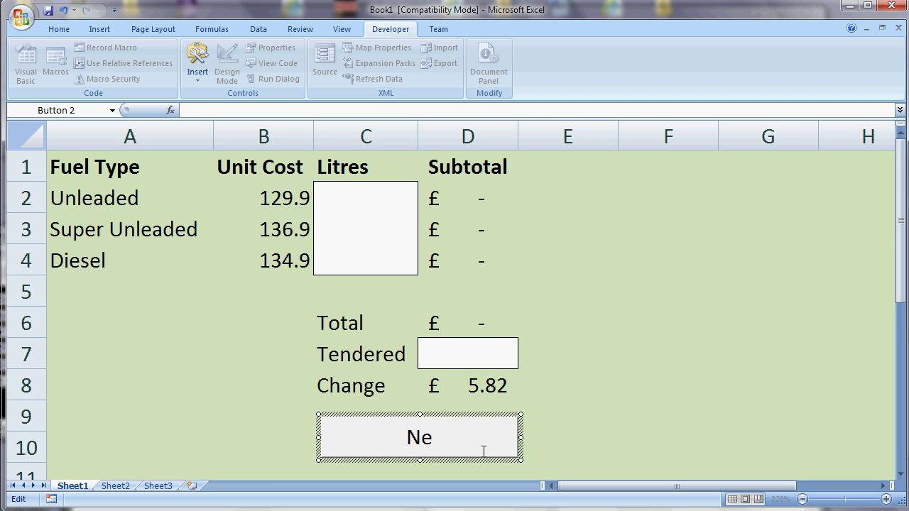
pyautogui.write('xt Customer')
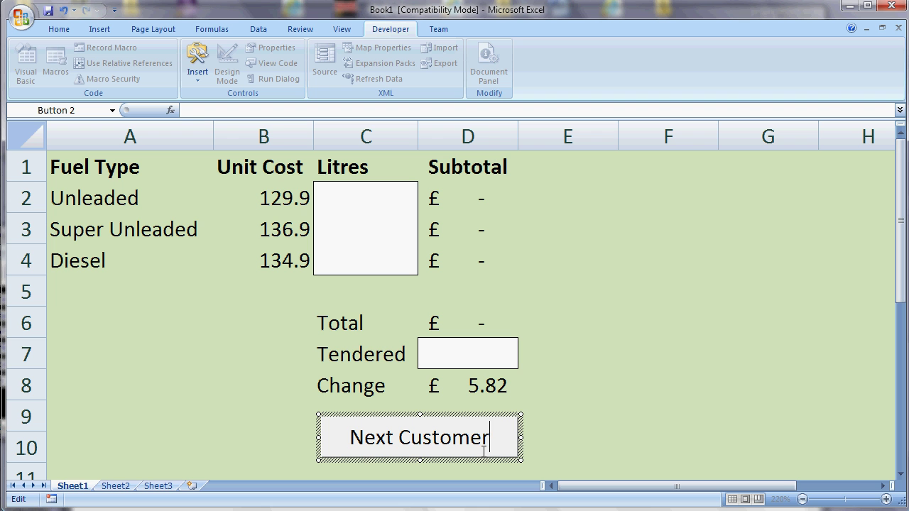
pyautogui.moveTo(521, 414)
pyautogui.mouseDown()
pyautogui.moveTo(604, 345)
pyautogui.moveTo(519, 388)
pyautogui.moveTo(523, 408)
pyautogui.mouseUp()
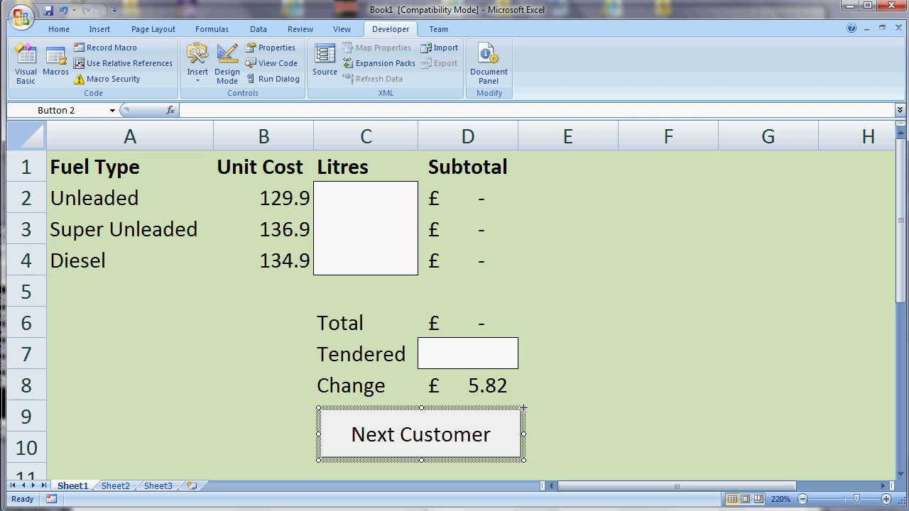
pyautogui.click(582, 382)
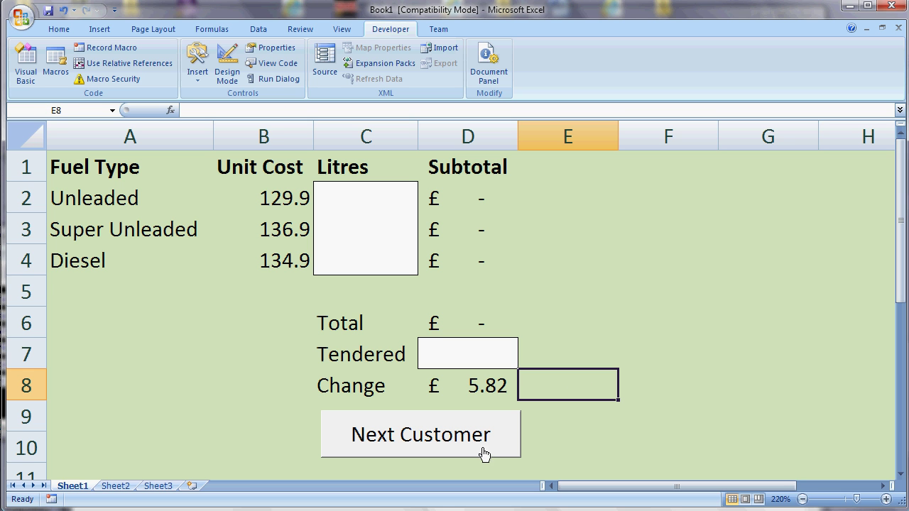
# Step: Test the button once, then nudge it to sit just below the Change row
pyautogui.click(438, 444)
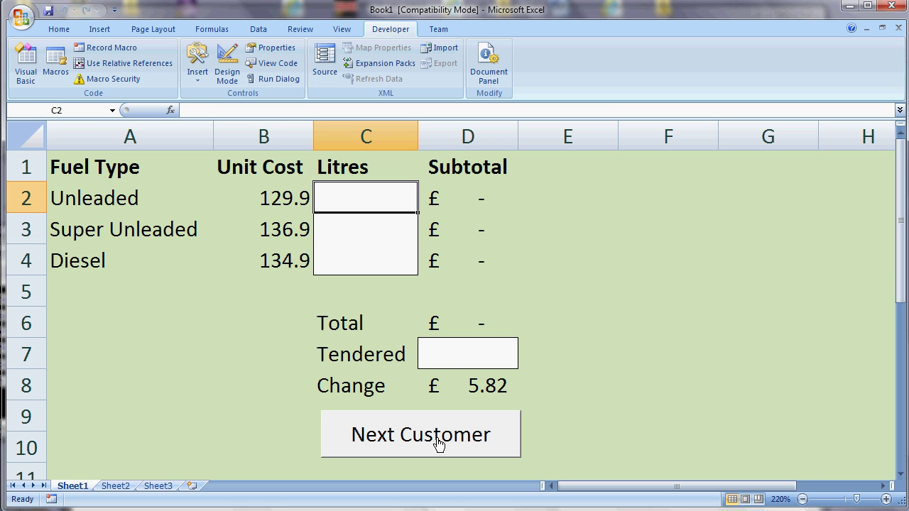
pyautogui.rightClick(438, 444)
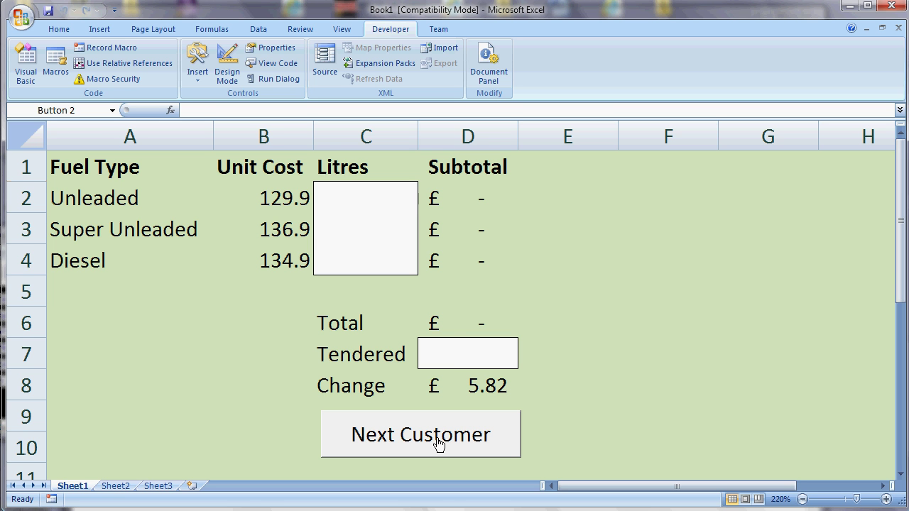
pyautogui.click(351, 410)
pyautogui.moveTo(351, 410)
pyautogui.mouseDown()
pyautogui.moveTo(155, 353)
pyautogui.moveTo(367, 419)
pyautogui.moveTo(349, 405)
pyautogui.mouseUp()
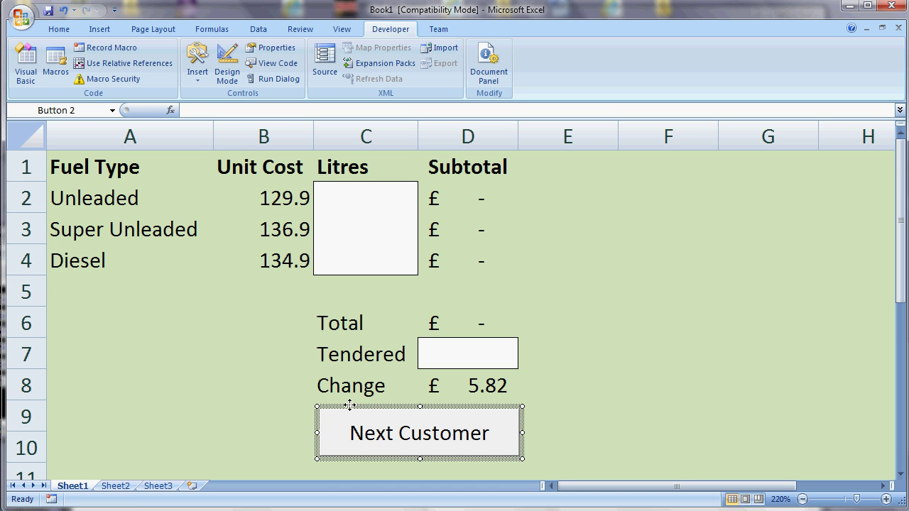
# Step: Enter test litres 1, 2 and 3 in C2:C4 and 10 tendered in D7
pyautogui.click(280, 391)
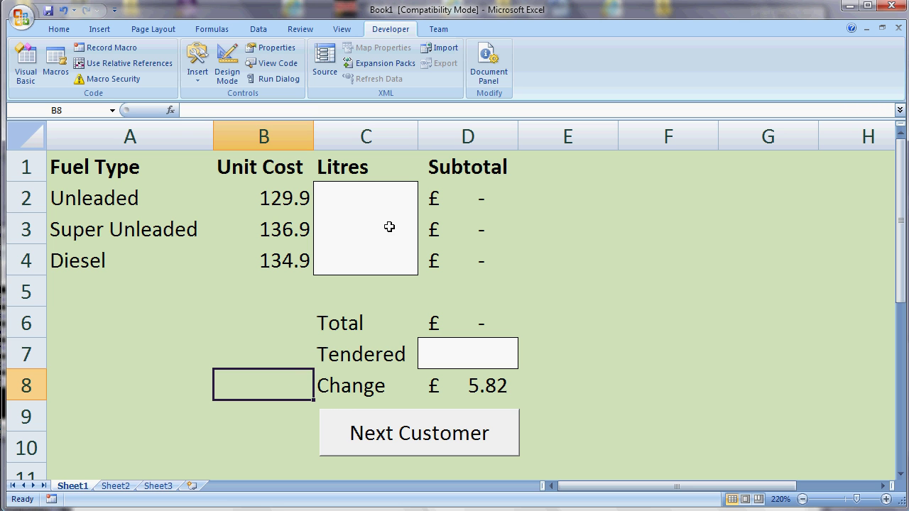
pyautogui.click(386, 198)
pyautogui.write('1')
pyautogui.press('Return')
pyautogui.write('2')
pyautogui.press('Return')
pyautogui.write('3')
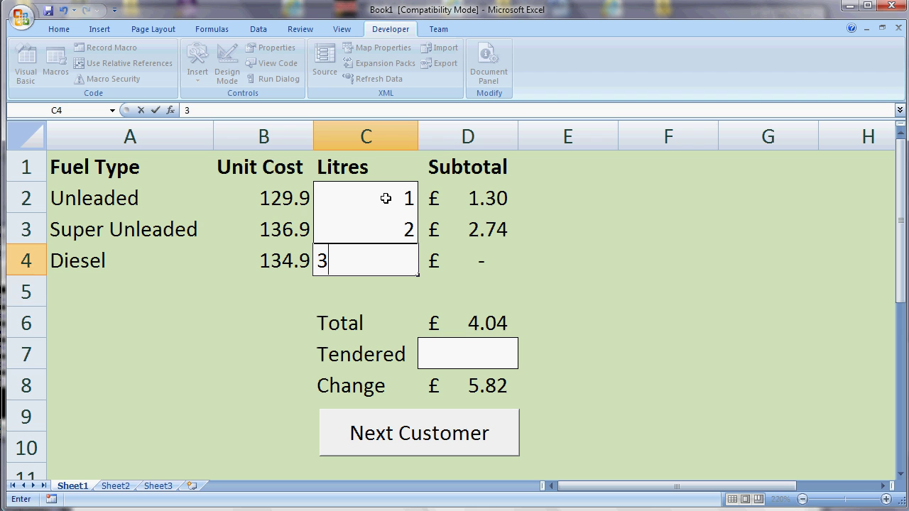
pyautogui.press('Return')
pyautogui.click(482, 358)
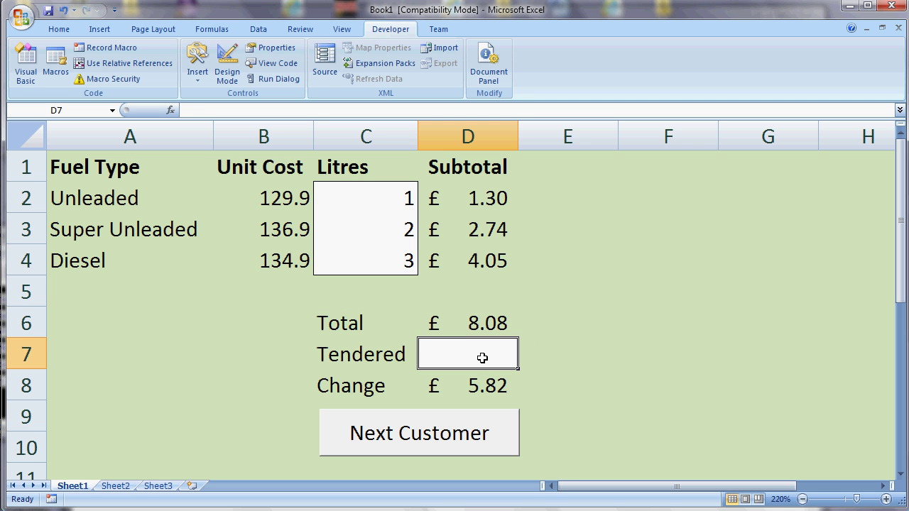
pyautogui.write('10')
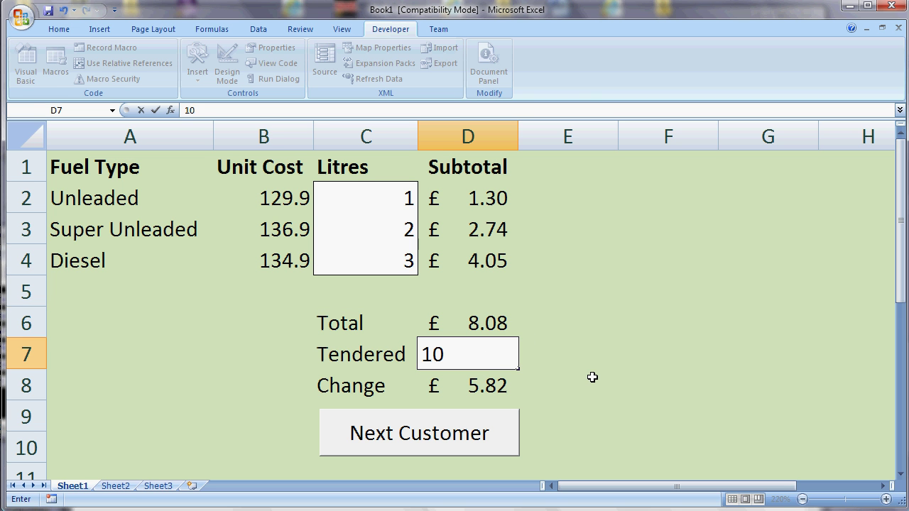
pyautogui.click(592, 377)
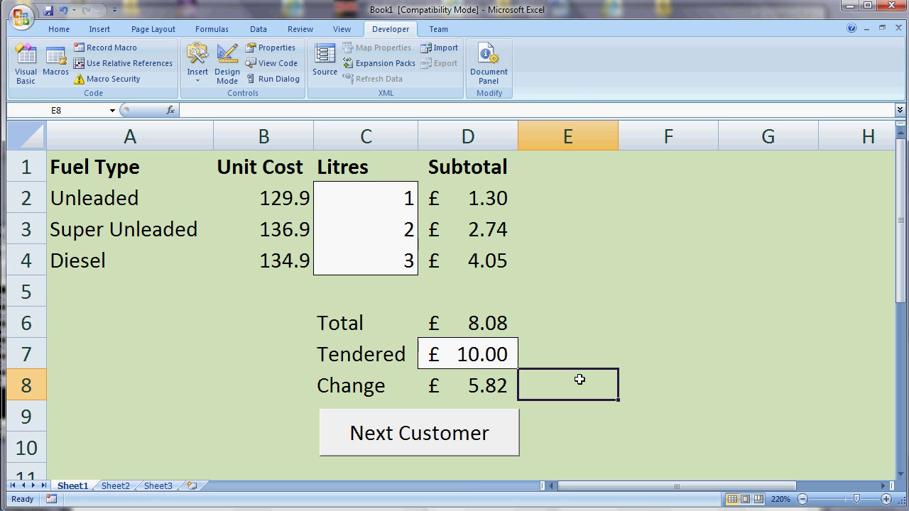
# Step: Run Next Customer to clear the inputs, then discard a stray test entry in C2
pyautogui.click(475, 429)
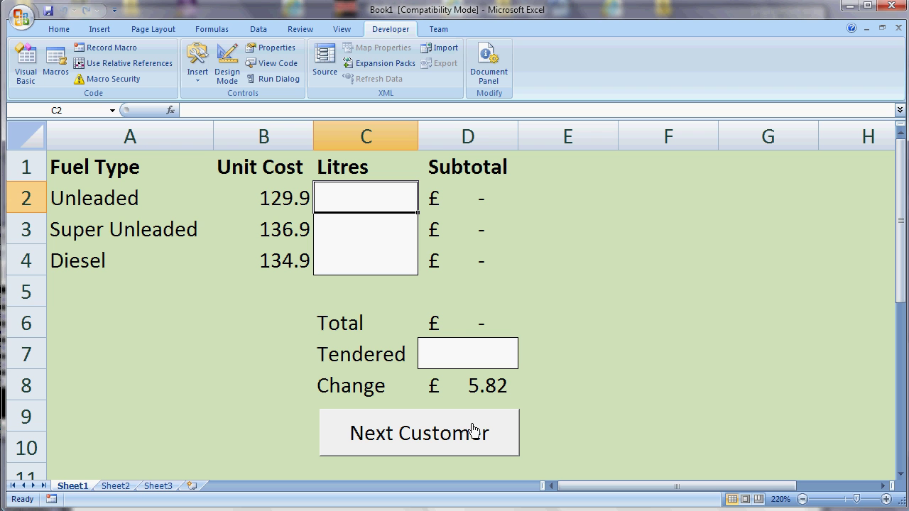
pyautogui.write('123')
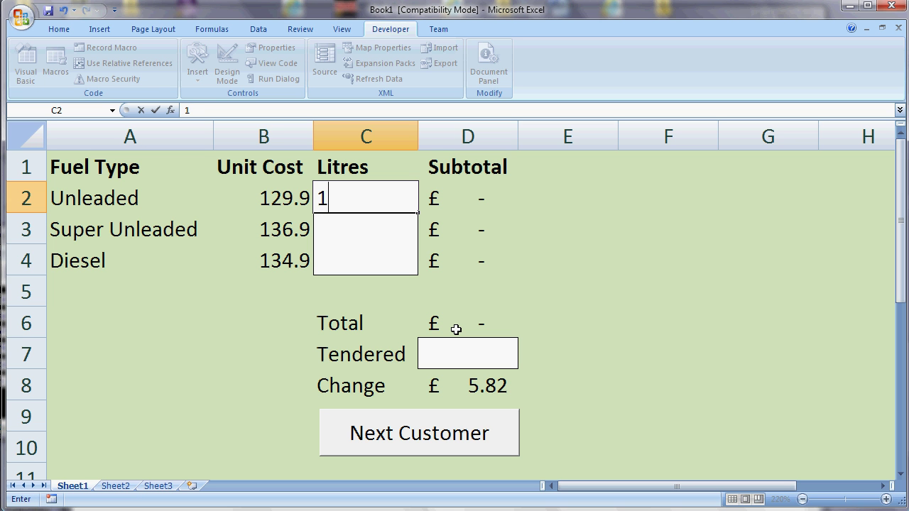
pyautogui.press('BackSpace')
pyautogui.press('BackSpace')
pyautogui.press('BackSpace')
pyautogui.click(363, 224)
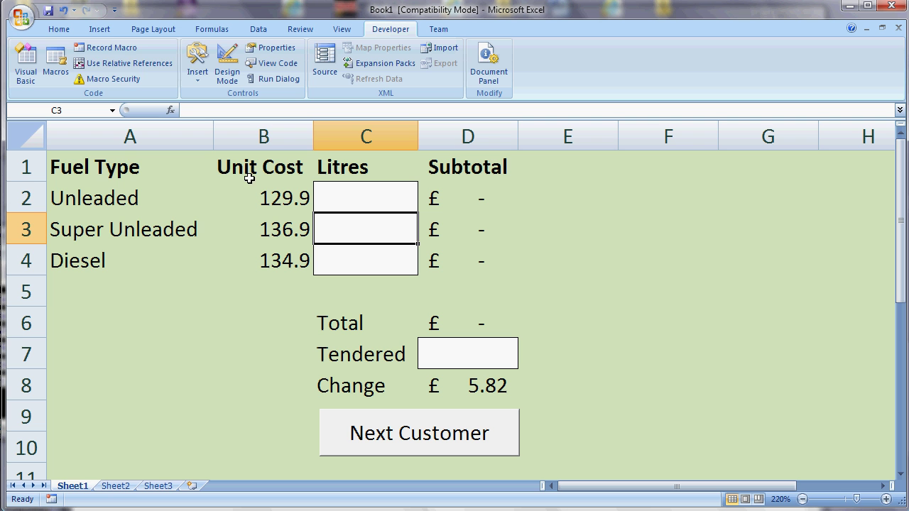
# Step: Choose Save As > Excel Macro-Enabled Workbook, proposing Book1.xlsm
pyautogui.click(19, 17)
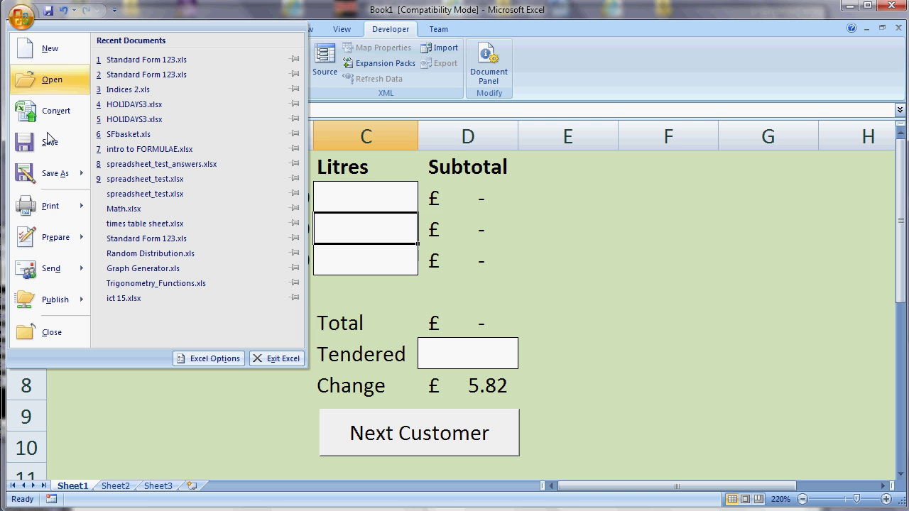
pyautogui.moveTo(54, 170)
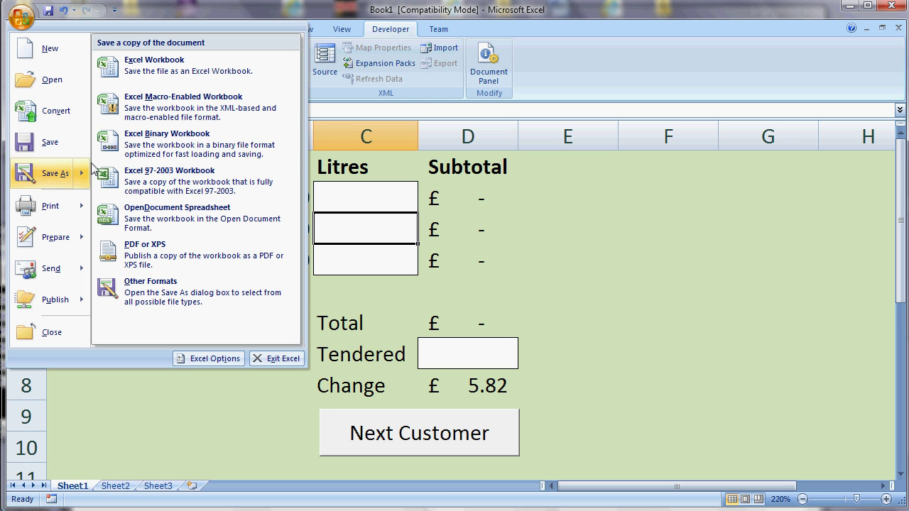
pyautogui.click(193, 114)
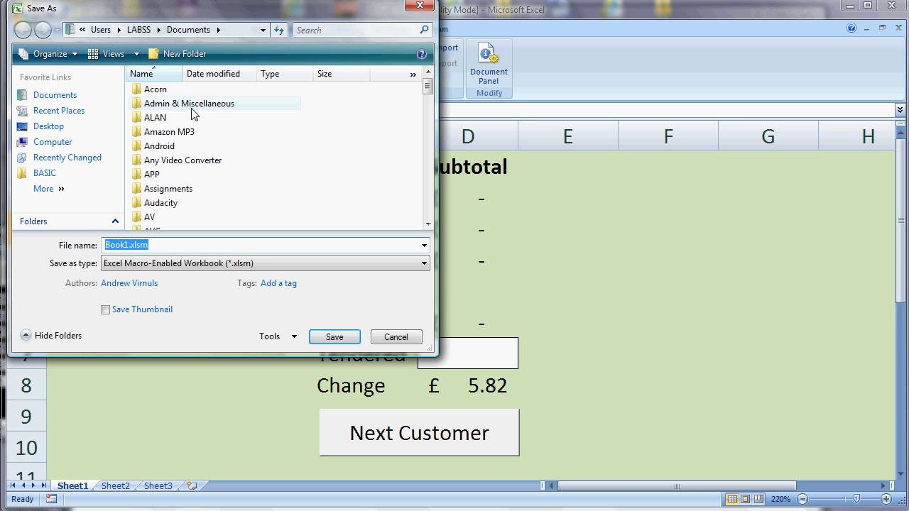